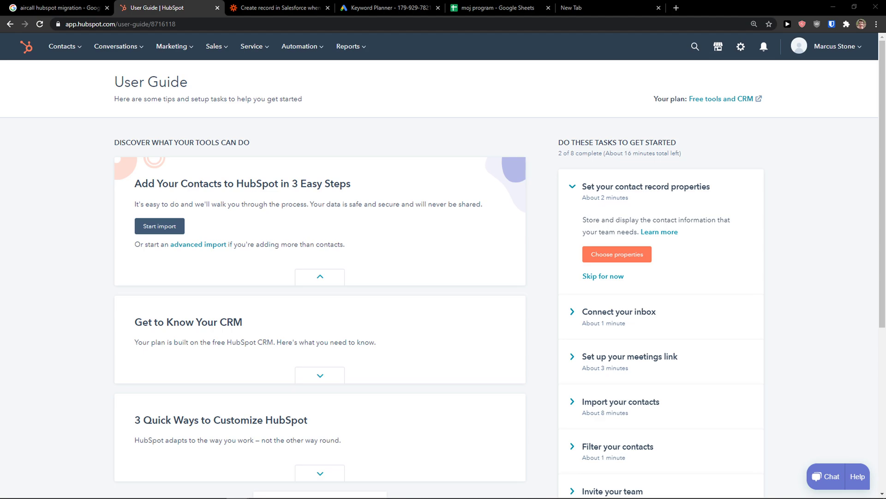
- Search the HubSpot App Marketplace for 'asana' and open the Asana integration page
{"action": "left_click", "coordinate": [718, 46]}
{"action": "left_click", "coordinate": [692, 108]}
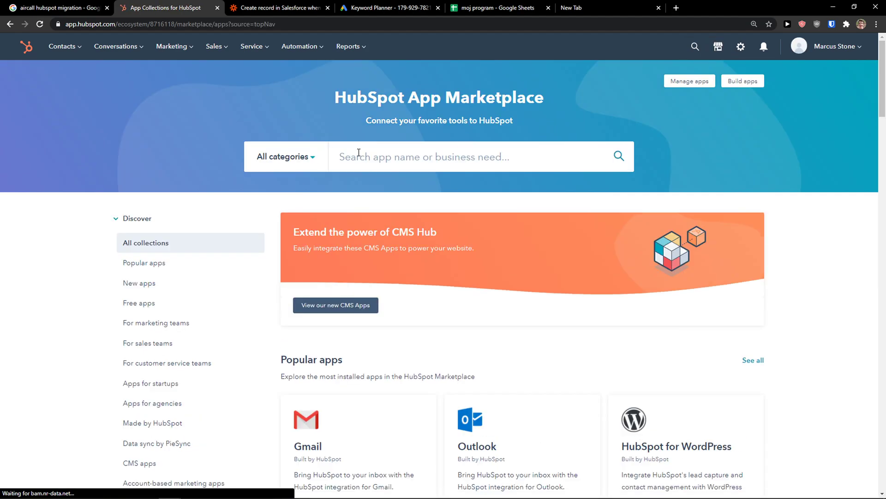
{"action": "left_click", "coordinate": [373, 148]}
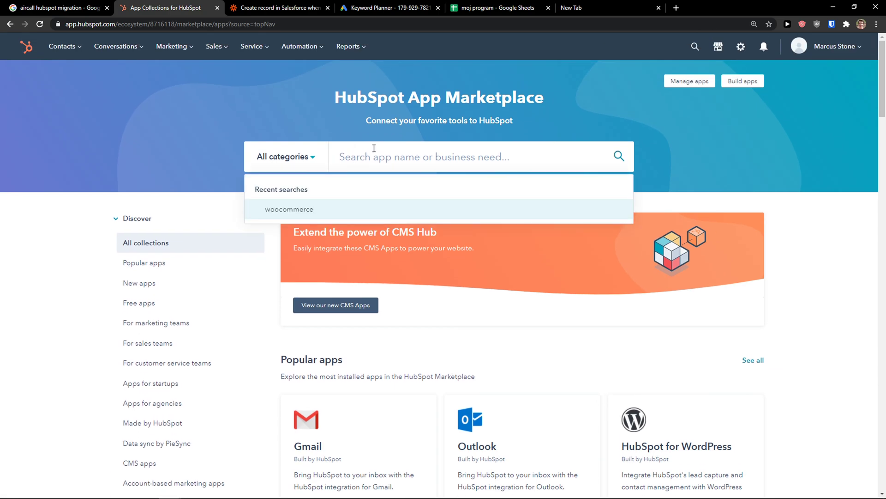
{"action": "type", "text": "asana"}
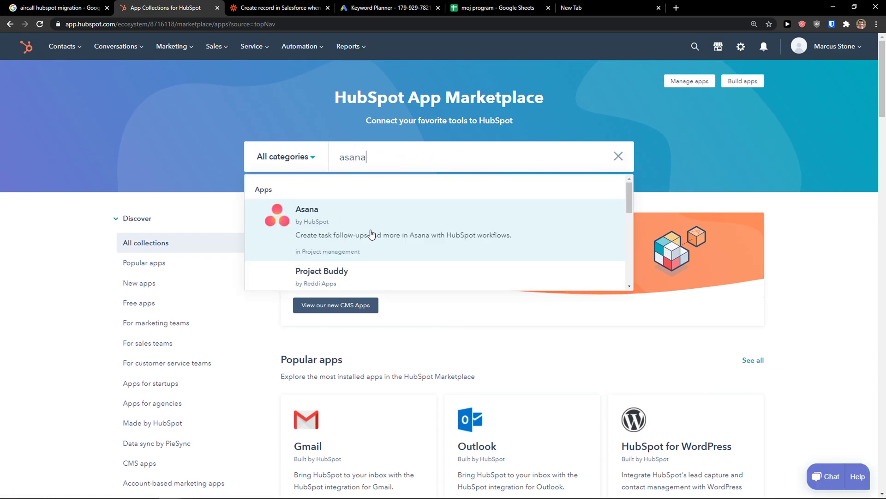
{"action": "left_click", "coordinate": [372, 233]}
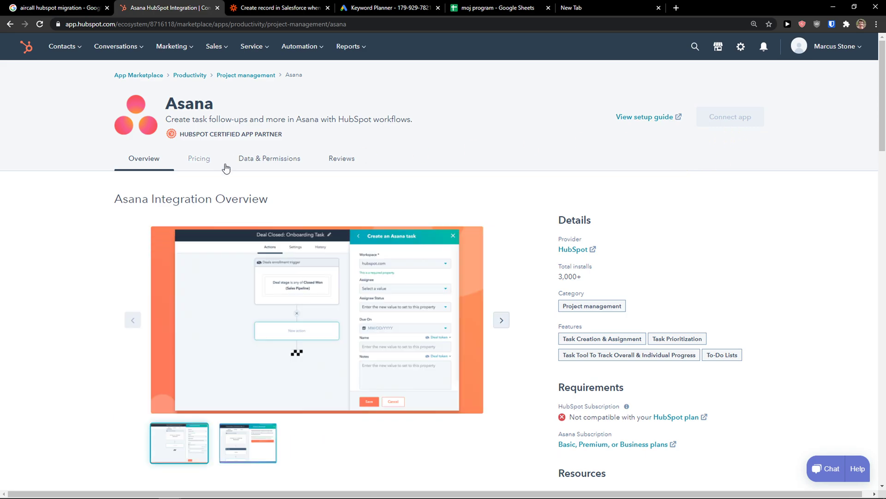
- View the Asana integration's first and second screenshots enlarged
{"action": "scroll", "coordinate": [203, 202], "scroll_direction": "down", "scroll_amount": 6}
{"action": "scroll", "coordinate": [184, 195], "scroll_direction": "up", "scroll_amount": 6}
{"action": "scroll", "coordinate": [247, 234], "scroll_direction": "down", "scroll_amount": 2}
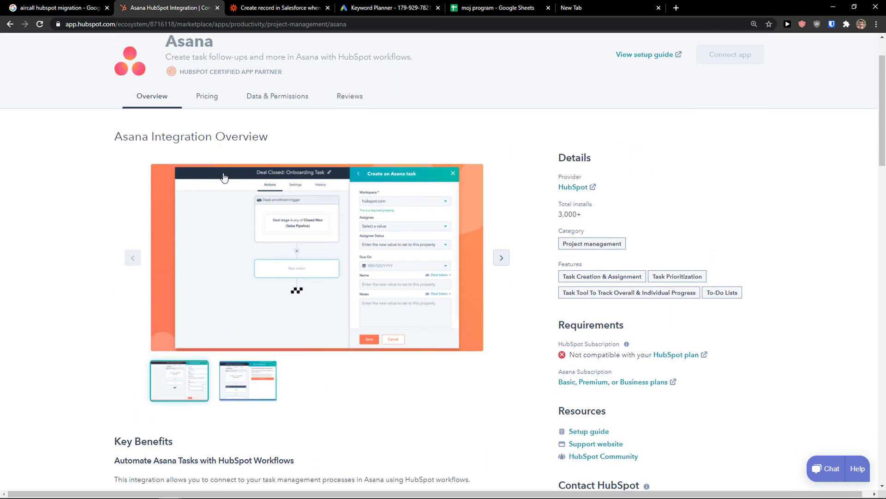
{"action": "scroll", "coordinate": [206, 115], "scroll_direction": "up", "scroll_amount": 2}
{"action": "scroll", "coordinate": [277, 251], "scroll_direction": "down", "scroll_amount": 1}
{"action": "left_click", "coordinate": [277, 252]}
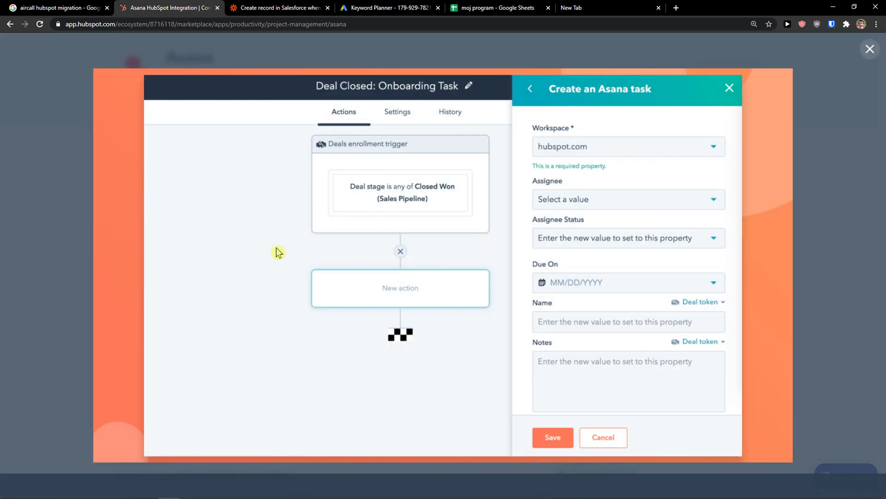
{"action": "left_click", "coordinate": [277, 252]}
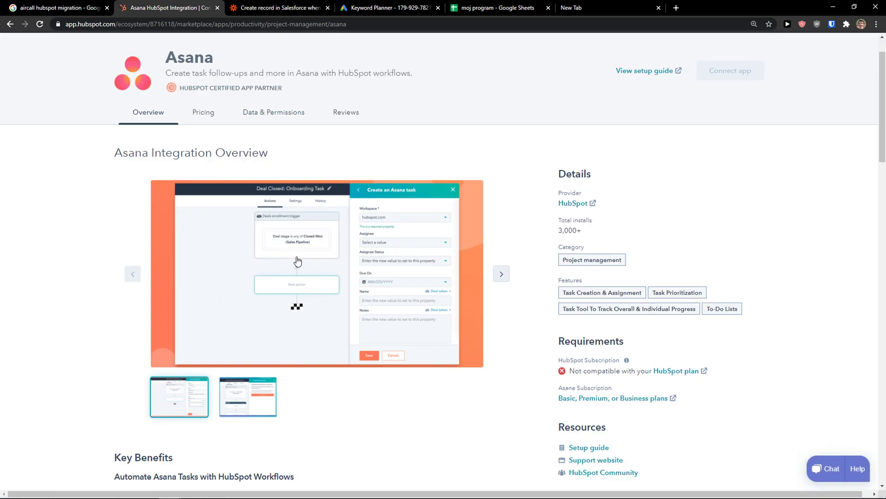
{"action": "left_click", "coordinate": [222, 403]}
{"action": "left_click", "coordinate": [277, 297]}
{"action": "left_click", "coordinate": [240, 292]}
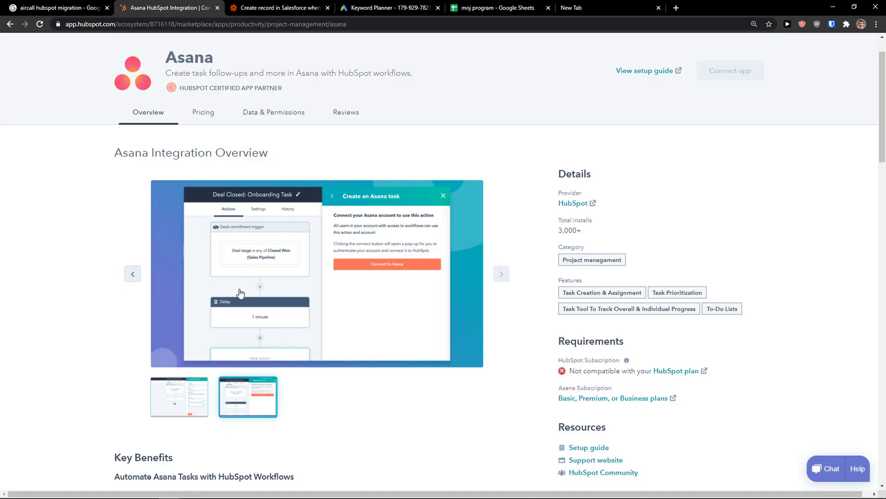
- Read the Asana overview and select the Follow-up Automatically heading text
{"action": "scroll", "coordinate": [95, 305], "scroll_direction": "down", "scroll_amount": 8}
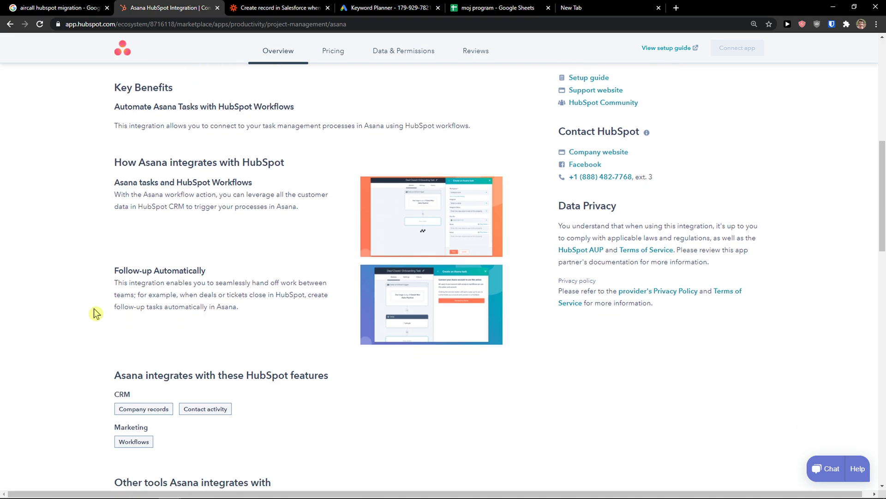
{"action": "scroll", "coordinate": [95, 313], "scroll_direction": "down", "scroll_amount": 1}
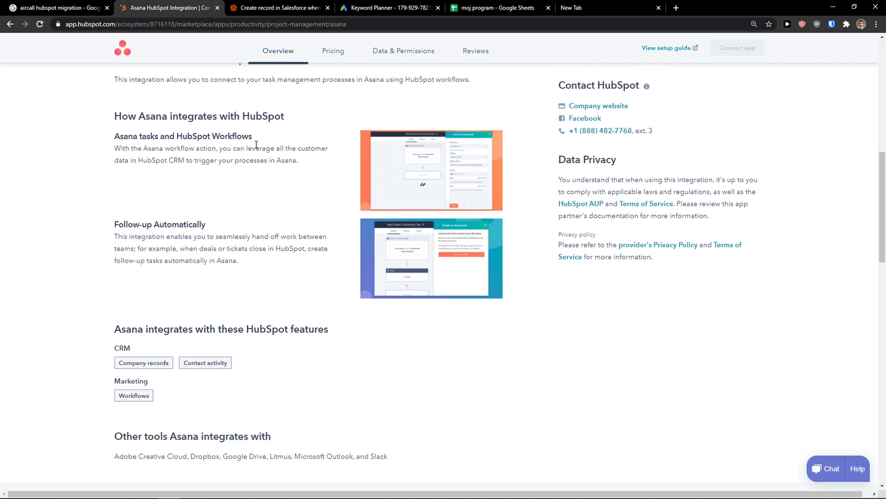
{"action": "left_click_drag", "start_coordinate": [213, 225], "coordinate": [117, 229]}
{"action": "scroll", "coordinate": [99, 265], "scroll_direction": "down", "scroll_amount": 7}
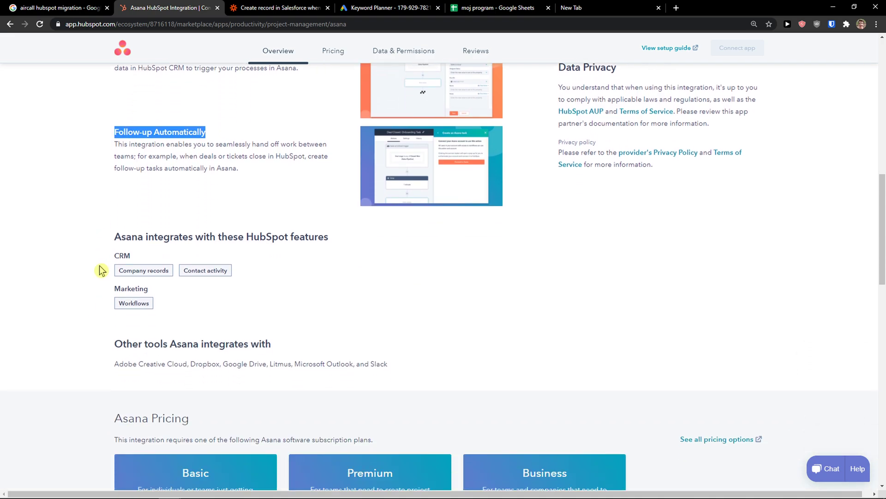
{"action": "scroll", "coordinate": [89, 288], "scroll_direction": "up", "scroll_amount": 4}
{"action": "scroll", "coordinate": [123, 224], "scroll_direction": "up", "scroll_amount": 10}
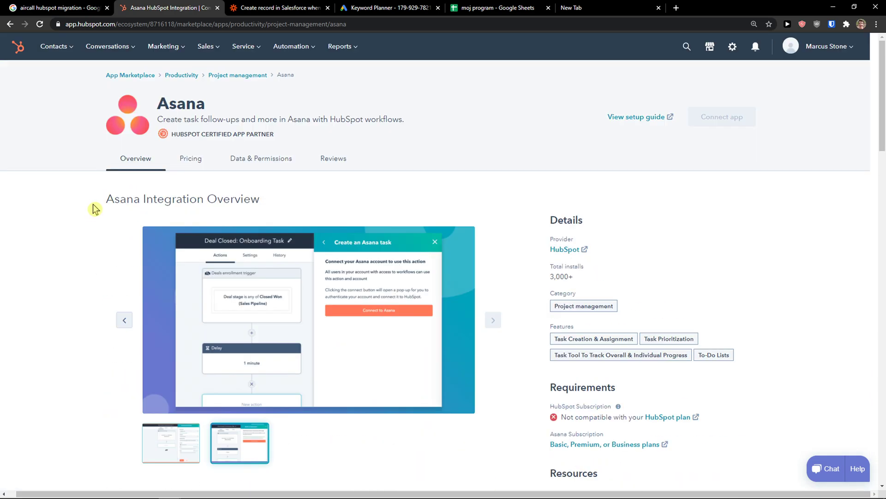
- Leave the HubSpot-to-Salesforce zap in Zapier and browse the Home list of zaps and drafts
{"action": "left_click", "coordinate": [272, 8]}
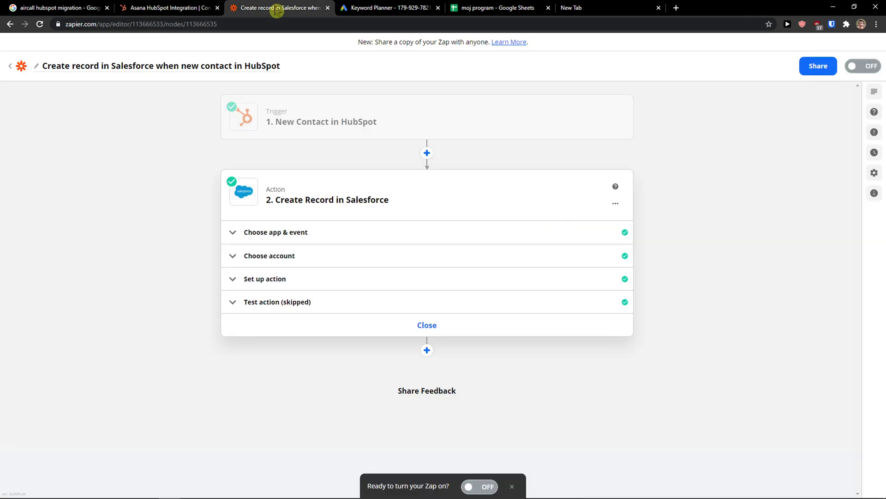
{"action": "left_click", "coordinate": [21, 65]}
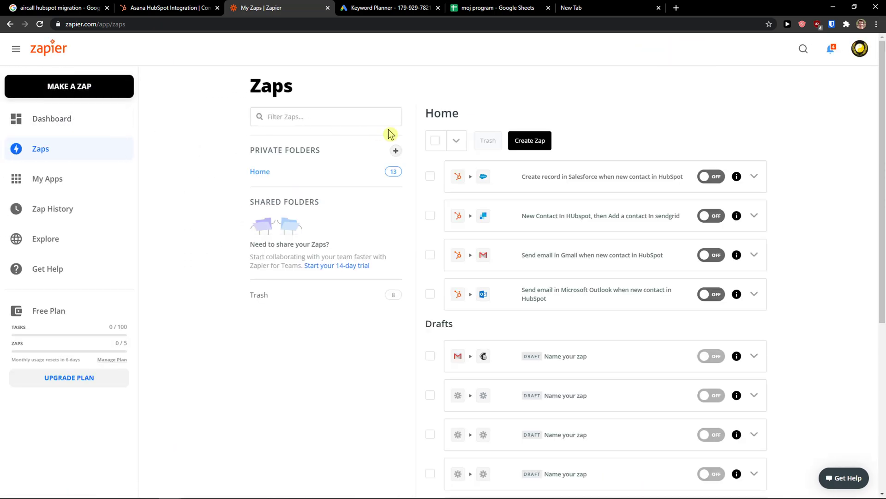
{"action": "scroll", "coordinate": [390, 272], "scroll_direction": "down", "scroll_amount": 3}
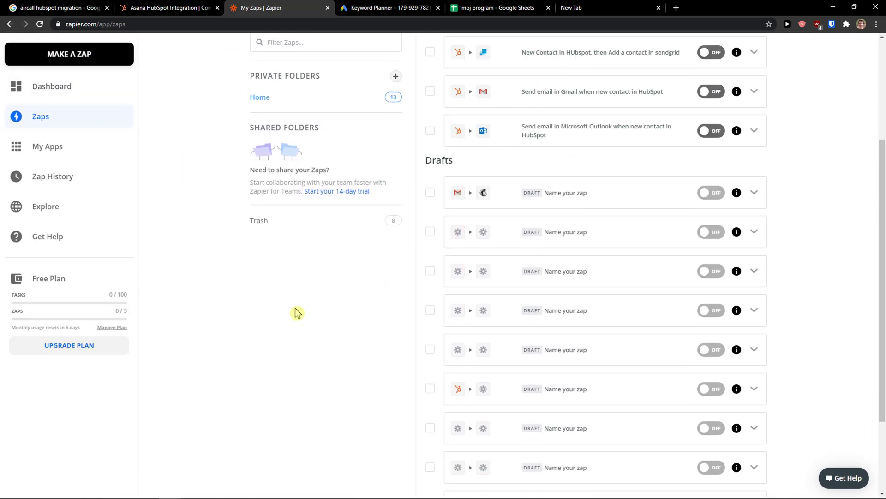
{"action": "scroll", "coordinate": [295, 311], "scroll_direction": "up", "scroll_amount": 3}
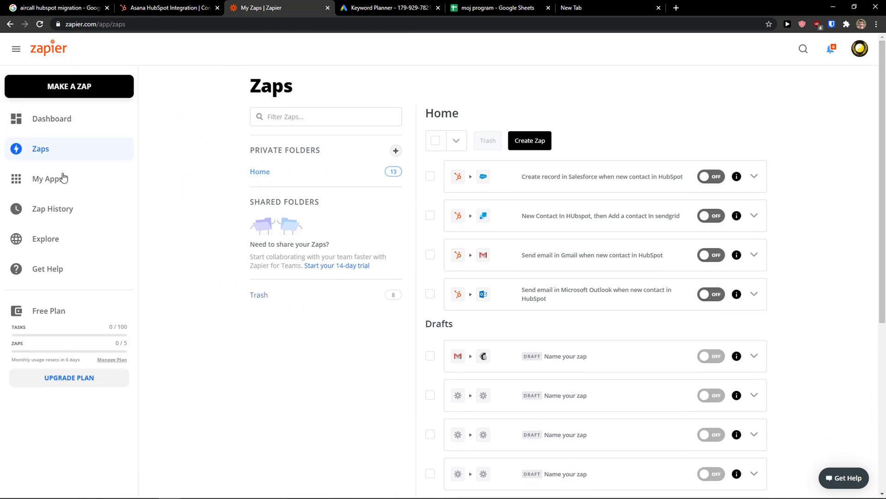
- Pair HubSpot with Asana in the Zapier dashboard's workflow builder
{"action": "left_click", "coordinate": [71, 121]}
{"action": "left_click", "coordinate": [361, 195]}
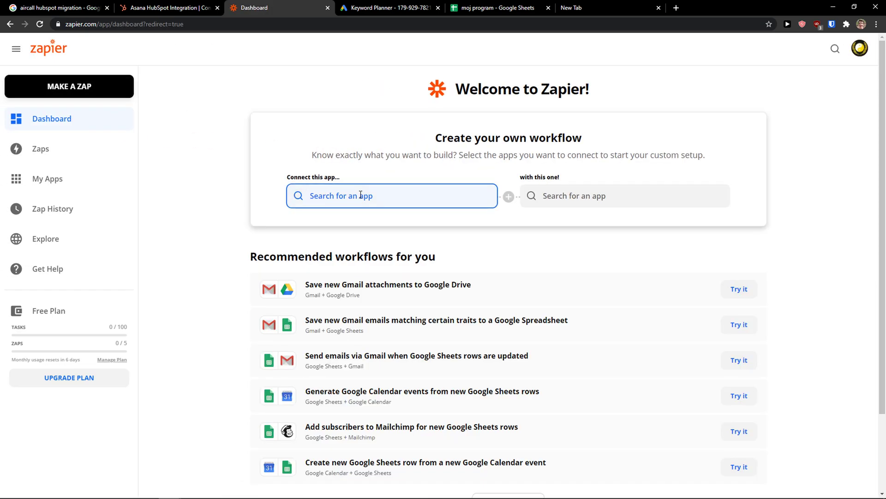
{"action": "type", "text": "hub"}
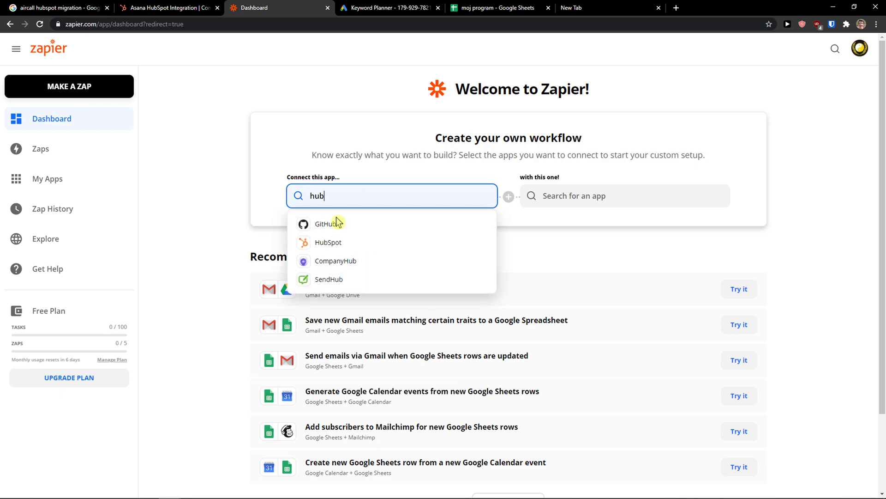
{"action": "left_click", "coordinate": [340, 241]}
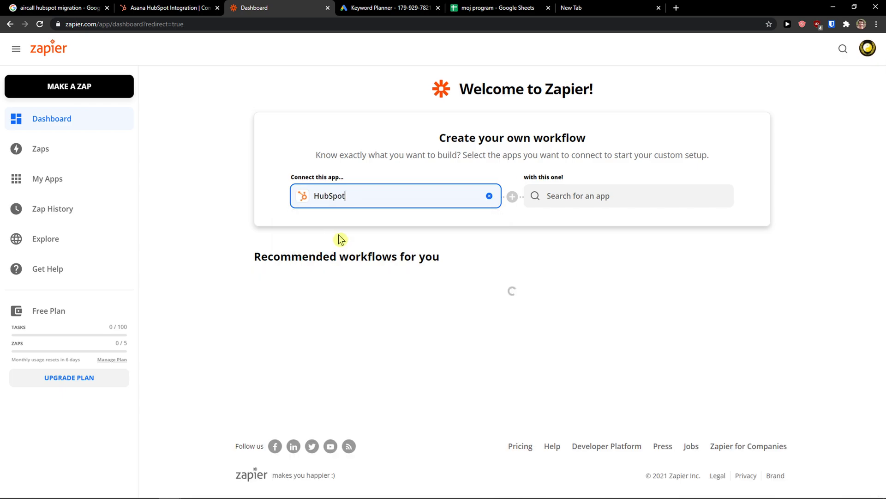
{"action": "left_click", "coordinate": [552, 198]}
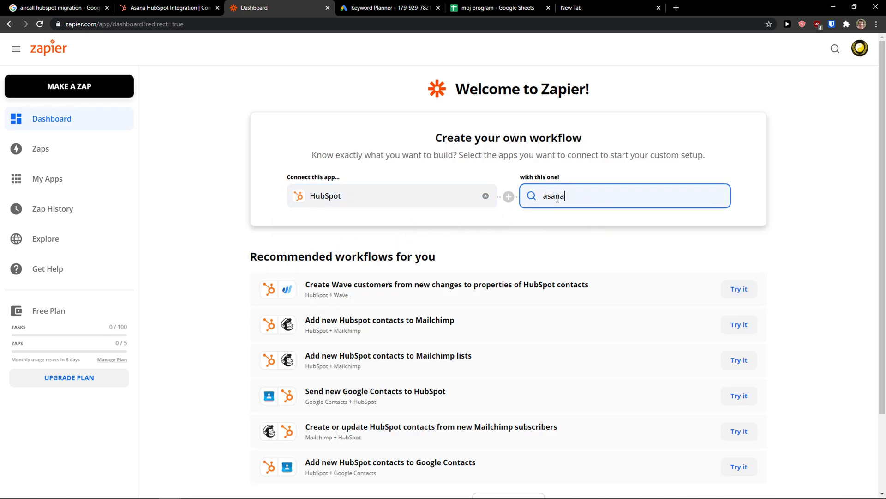
{"action": "type", "text": "asana"}
{"action": "left_click", "coordinate": [561, 225]}
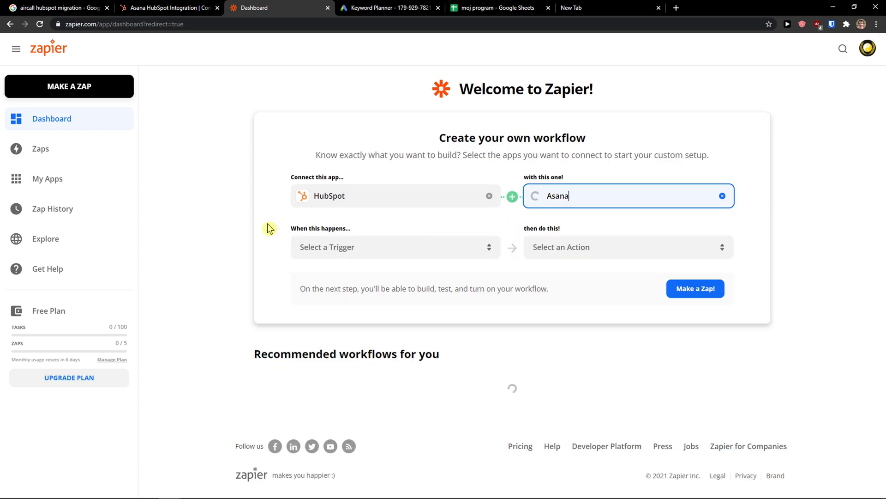
- Choose New Contact as the HubSpot trigger event
{"action": "left_click", "coordinate": [340, 248]}
{"action": "scroll", "coordinate": [405, 314], "scroll_direction": "down", "scroll_amount": 3}
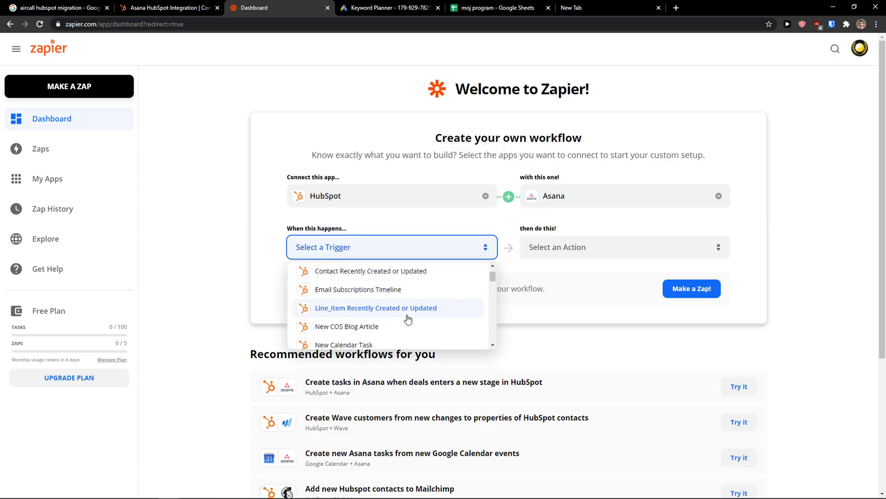
{"action": "scroll", "coordinate": [405, 319], "scroll_direction": "down", "scroll_amount": 8}
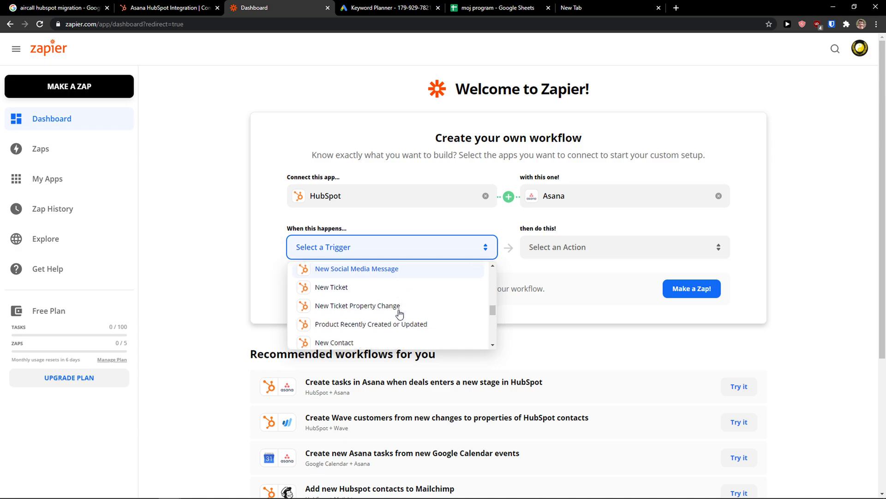
{"action": "left_click", "coordinate": [396, 296]}
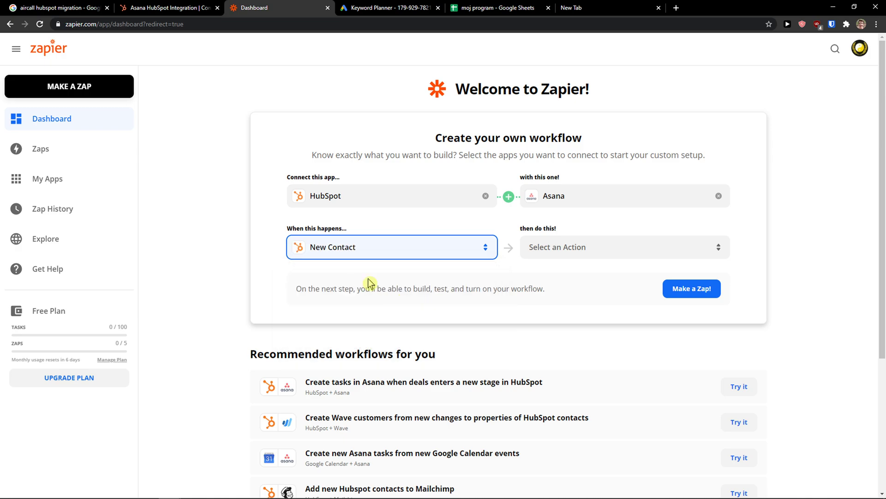
- Choose Create Task as the Asana action
{"action": "left_click", "coordinate": [569, 251]}
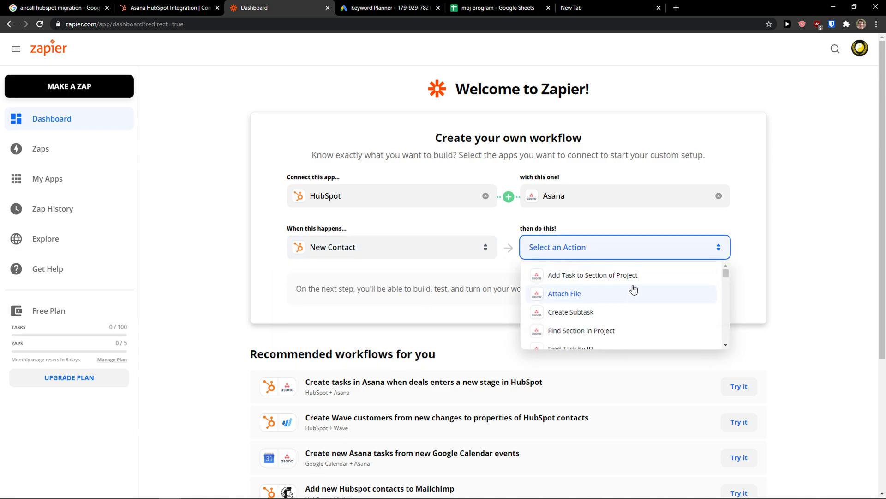
{"action": "scroll", "coordinate": [620, 300], "scroll_direction": "down", "scroll_amount": 1}
{"action": "scroll", "coordinate": [630, 293], "scroll_direction": "up", "scroll_amount": 1}
{"action": "scroll", "coordinate": [630, 295], "scroll_direction": "down", "scroll_amount": 2}
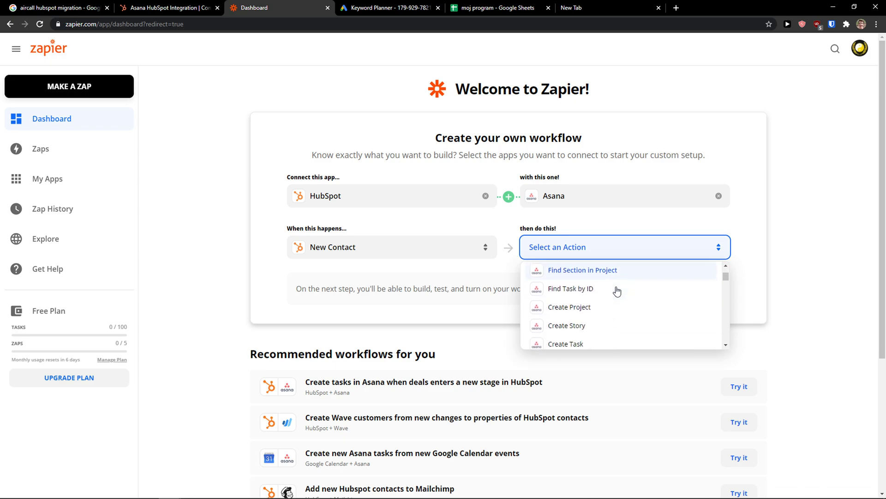
{"action": "scroll", "coordinate": [631, 295], "scroll_direction": "up", "scroll_amount": 1}
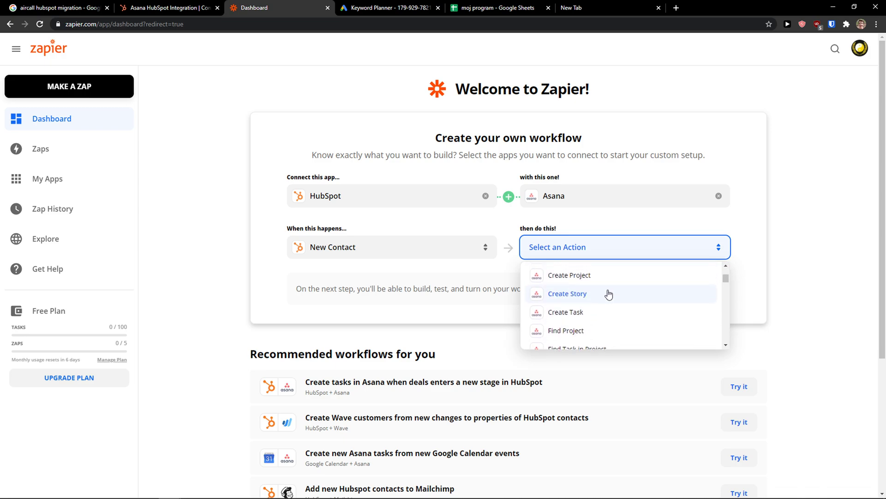
{"action": "left_click", "coordinate": [603, 314]}
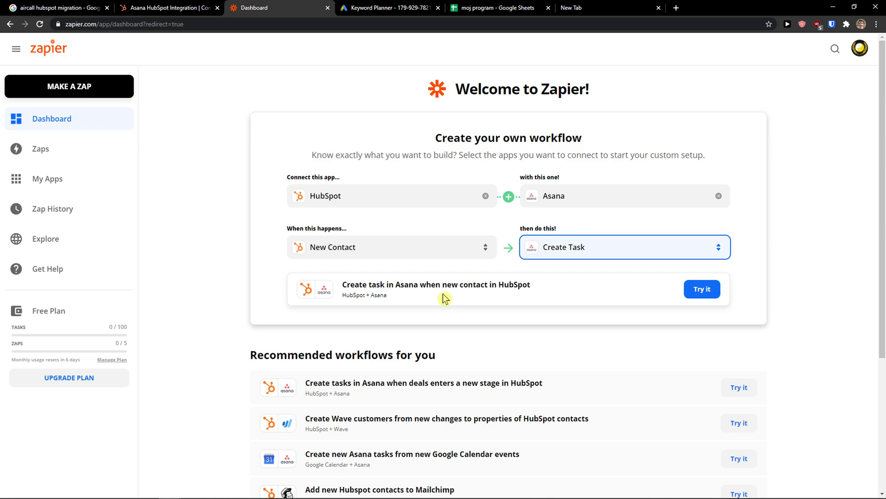
{"action": "left_click", "coordinate": [564, 258]}
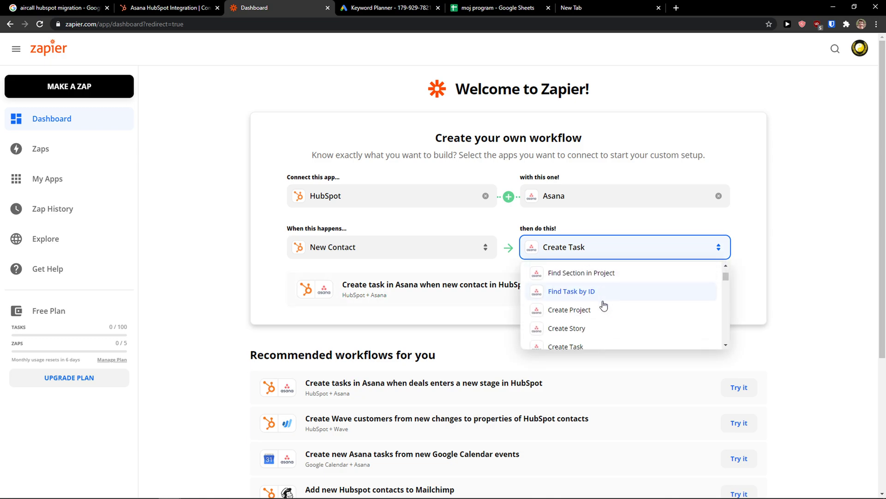
{"action": "scroll", "coordinate": [600, 303], "scroll_direction": "down", "scroll_amount": 3}
{"action": "scroll", "coordinate": [598, 301], "scroll_direction": "down", "scroll_amount": 2}
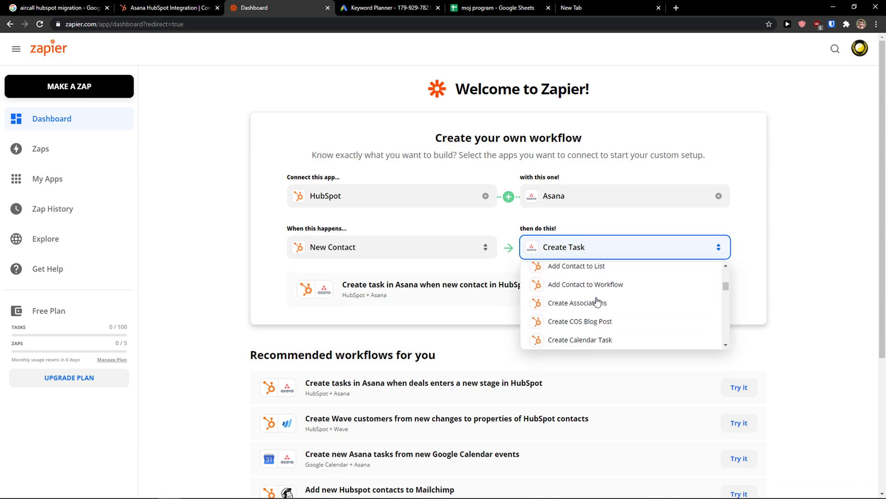
{"action": "left_click", "coordinate": [777, 233]}
- Try the suggested HubSpot-to-Asana zap and confirm New Contact as its trigger event
{"action": "left_click", "coordinate": [685, 292]}
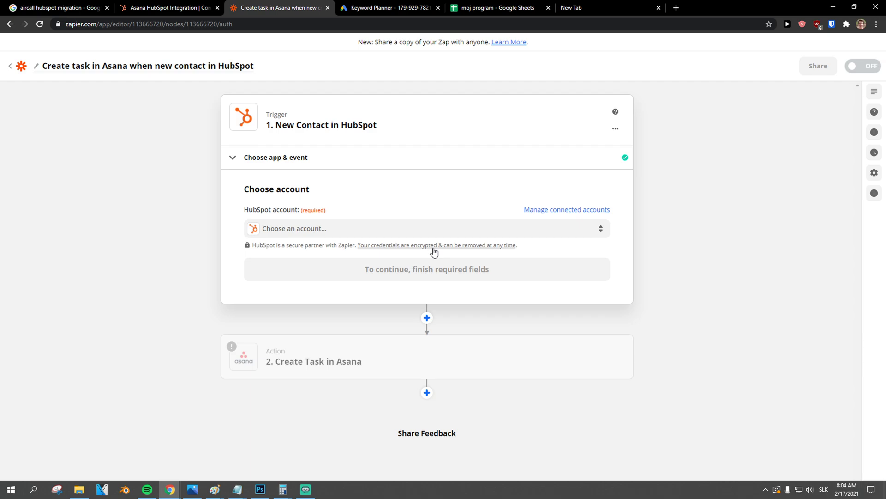
{"action": "left_click", "coordinate": [316, 159]}
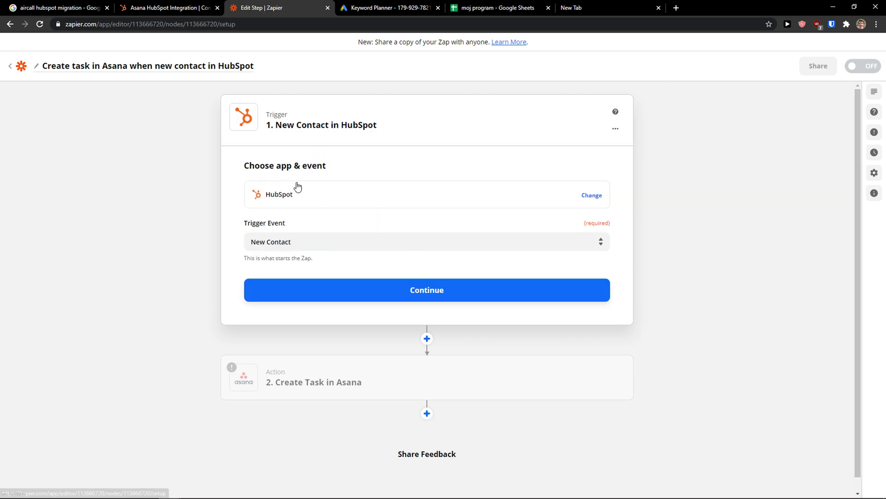
{"action": "left_click", "coordinate": [303, 247]}
{"action": "left_click", "coordinate": [195, 257]}
{"action": "left_click", "coordinate": [340, 291]}
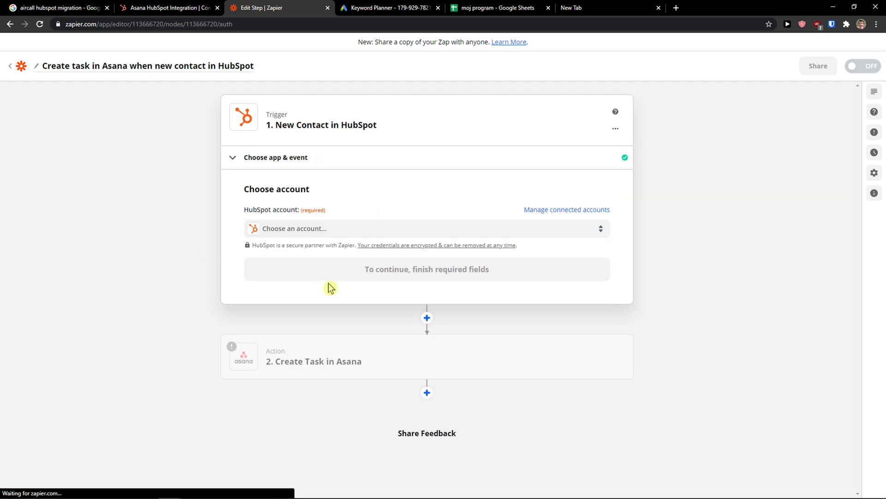
- Connect the HubSpot account to the New Contact trigger
{"action": "left_click", "coordinate": [319, 231]}
{"action": "left_click", "coordinate": [300, 305]}
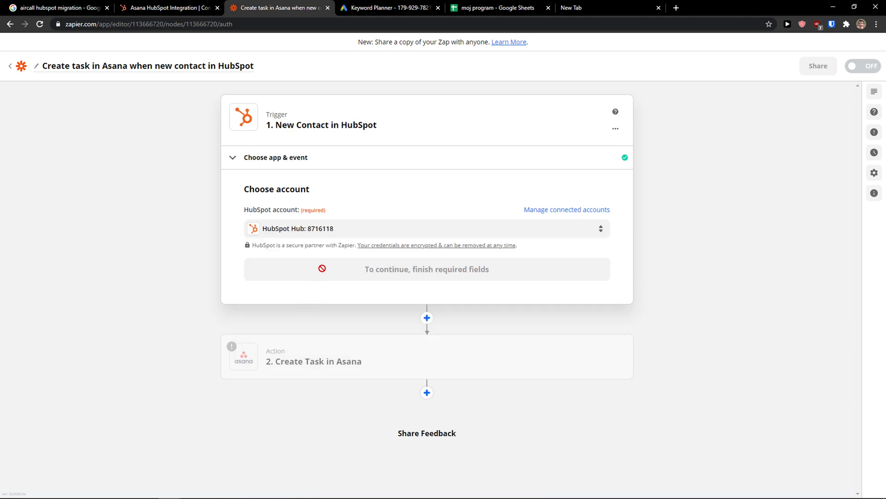
{"action": "left_click", "coordinate": [324, 270]}
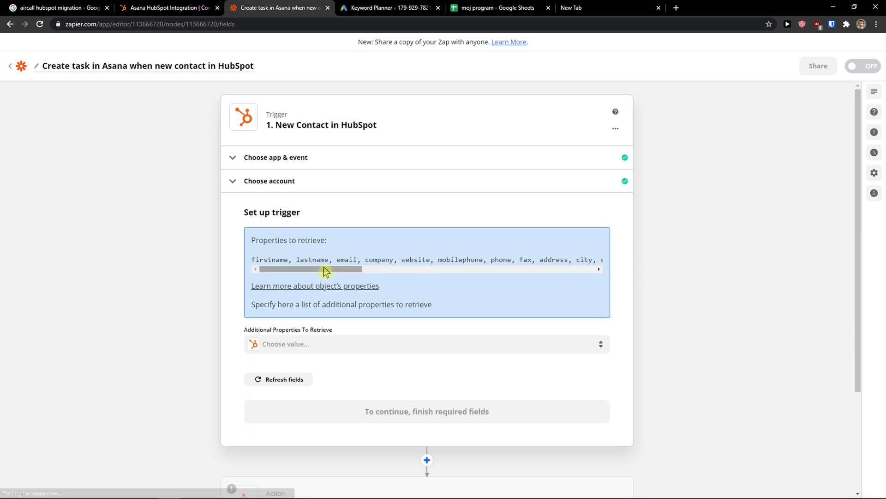
- Finish the trigger setup without adding extra contact properties
{"action": "scroll", "coordinate": [307, 272], "scroll_direction": "right", "scroll_amount": 1}
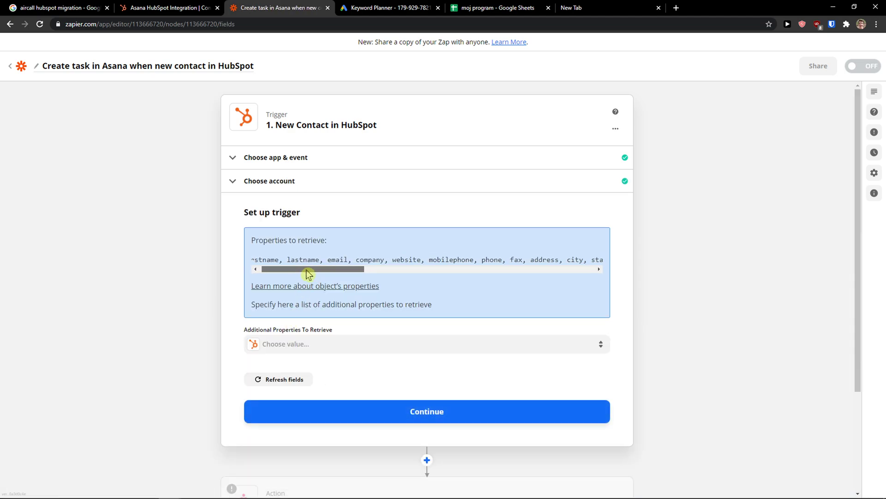
{"action": "scroll", "coordinate": [300, 273], "scroll_direction": "left", "scroll_amount": 1}
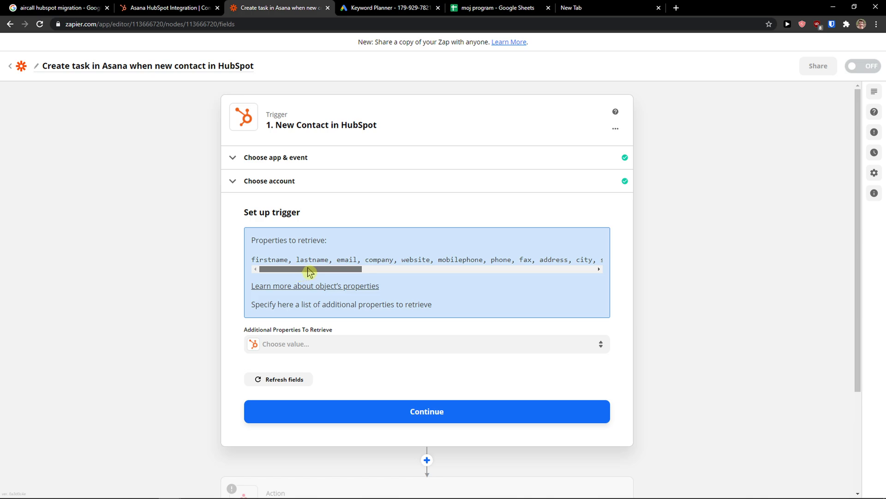
{"action": "left_click", "coordinate": [289, 345]}
{"action": "left_click", "coordinate": [233, 350]}
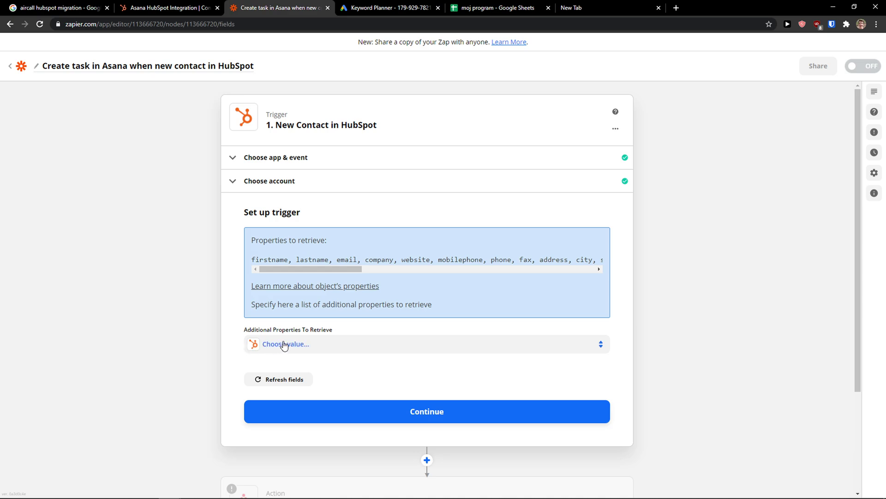
{"action": "left_click", "coordinate": [370, 419]}
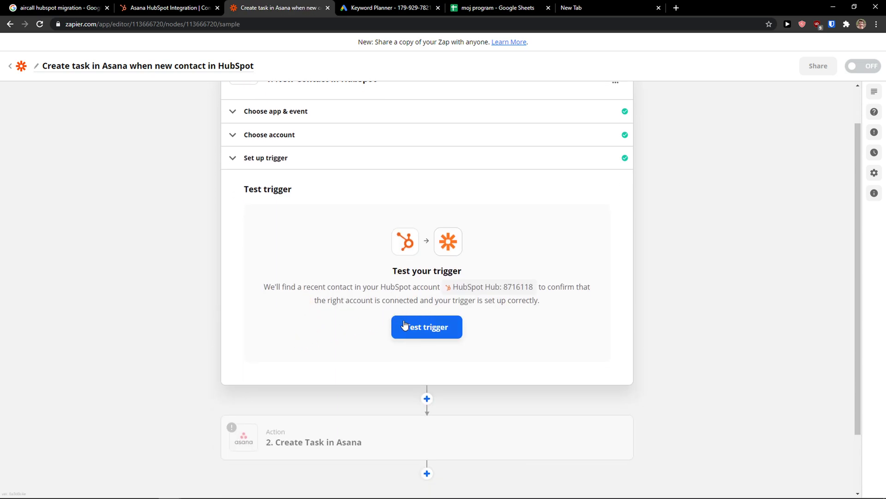
- Start the trigger test, then skip it and confirm the skip
{"action": "left_click", "coordinate": [405, 324]}
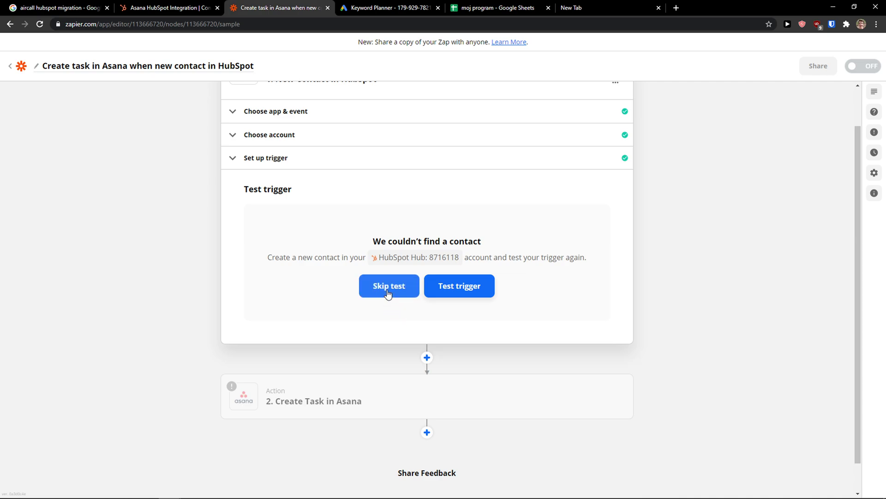
{"action": "left_click", "coordinate": [388, 291]}
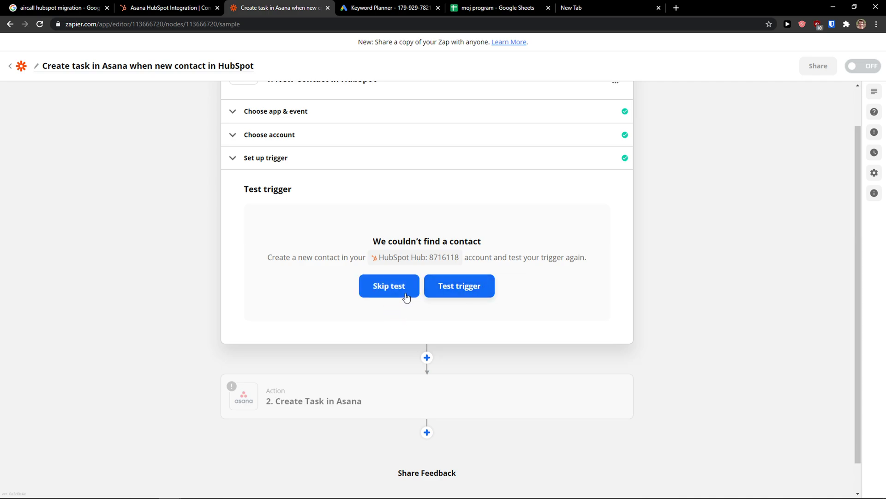
{"action": "left_click", "coordinate": [399, 287]}
{"action": "left_click", "coordinate": [475, 290]}
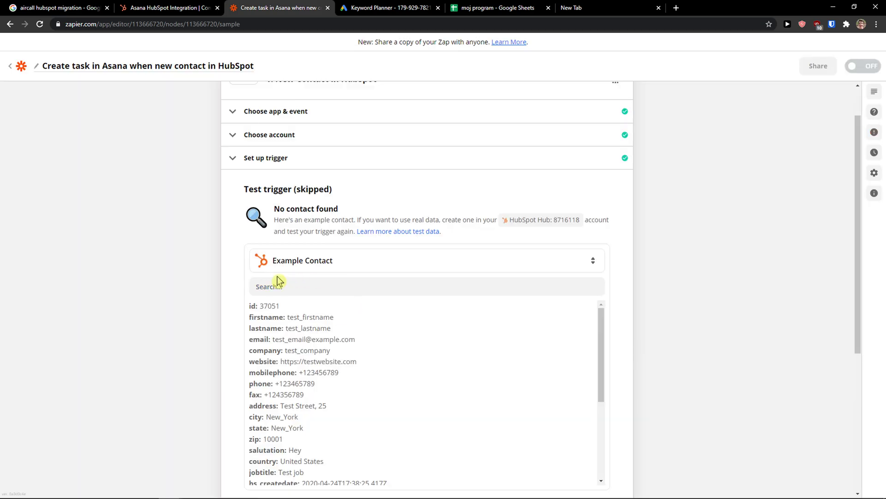
- Keep Example Contact as sample data and complete the trigger step
{"action": "scroll", "coordinate": [309, 299], "scroll_direction": "down", "scroll_amount": 1}
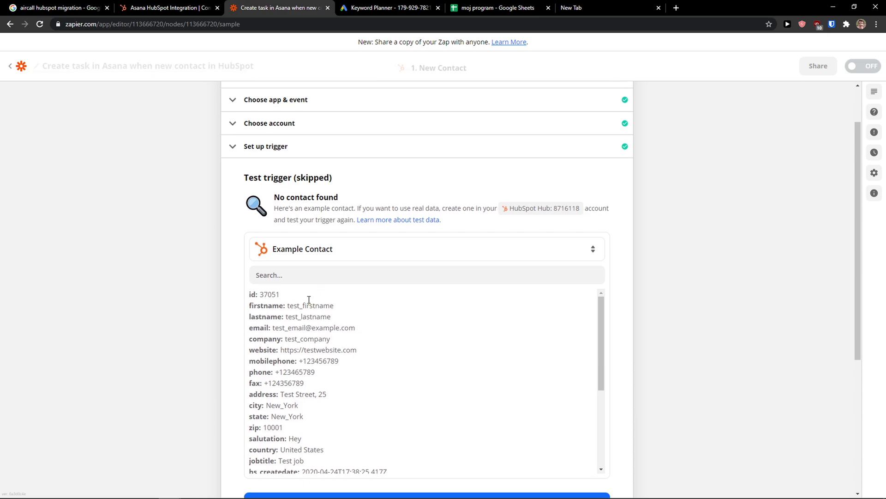
{"action": "left_click", "coordinate": [328, 224]}
{"action": "left_click", "coordinate": [319, 267]}
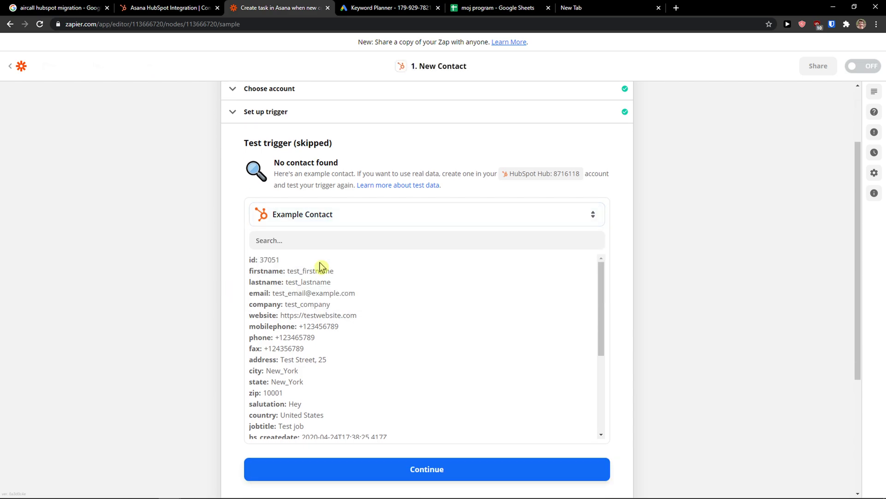
{"action": "scroll", "coordinate": [352, 293], "scroll_direction": "down", "scroll_amount": 1}
{"action": "scroll", "coordinate": [237, 307], "scroll_direction": "down", "scroll_amount": 1}
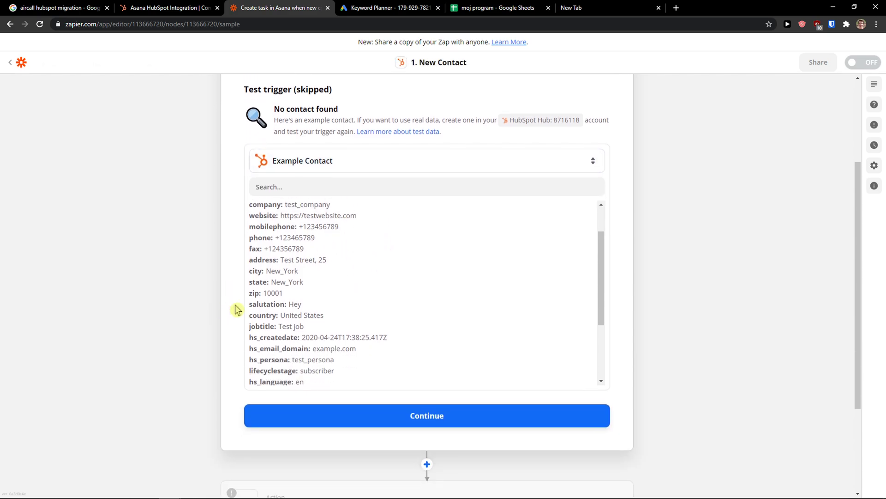
{"action": "left_click", "coordinate": [376, 421]}
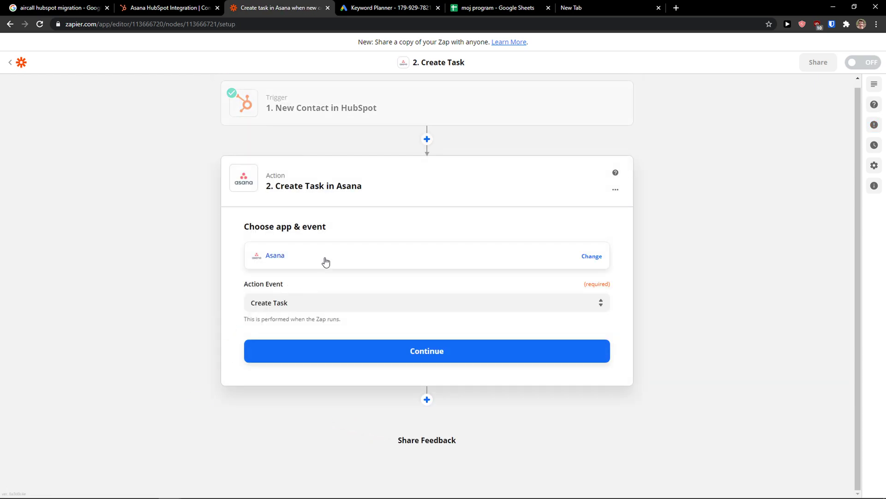
- Keep Create Task as the Asana action event
{"action": "left_click", "coordinate": [300, 300]}
{"action": "left_click", "coordinate": [293, 306]}
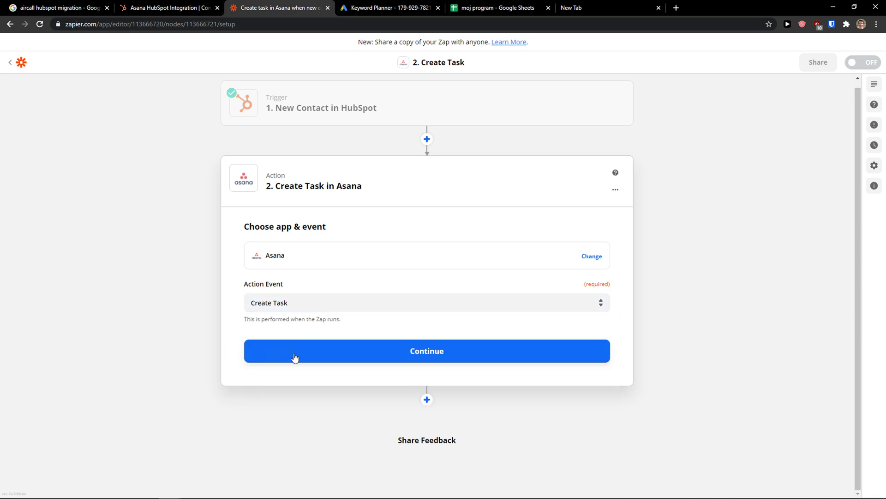
{"action": "left_click", "coordinate": [349, 348]}
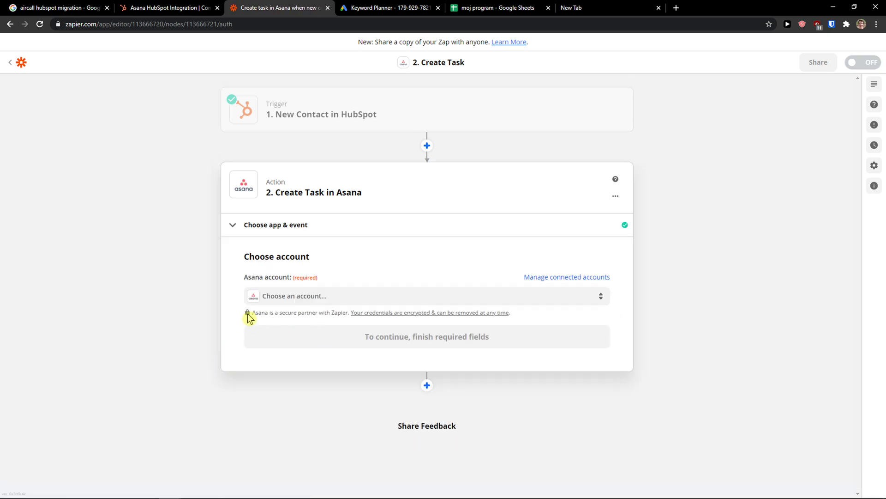
- Select the connected Asana account for the action
{"action": "left_click", "coordinate": [313, 298]}
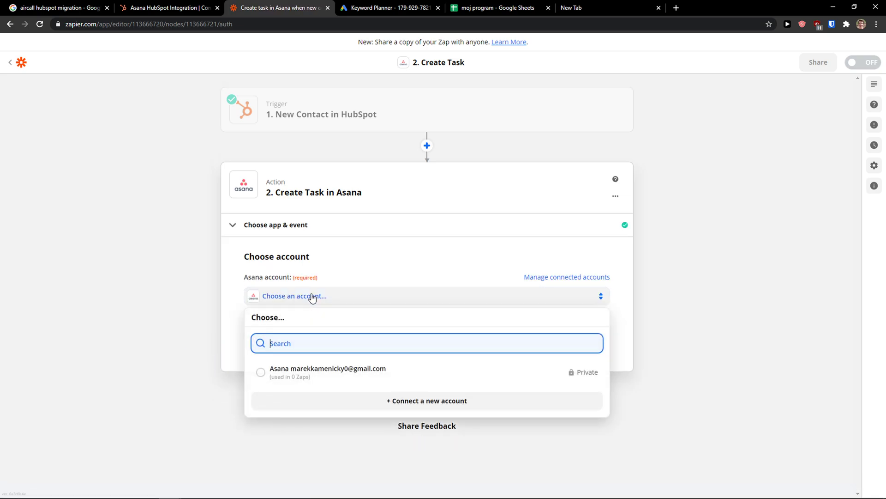
{"action": "left_click", "coordinate": [215, 305]}
{"action": "left_click", "coordinate": [306, 295]}
{"action": "left_click", "coordinate": [318, 371]}
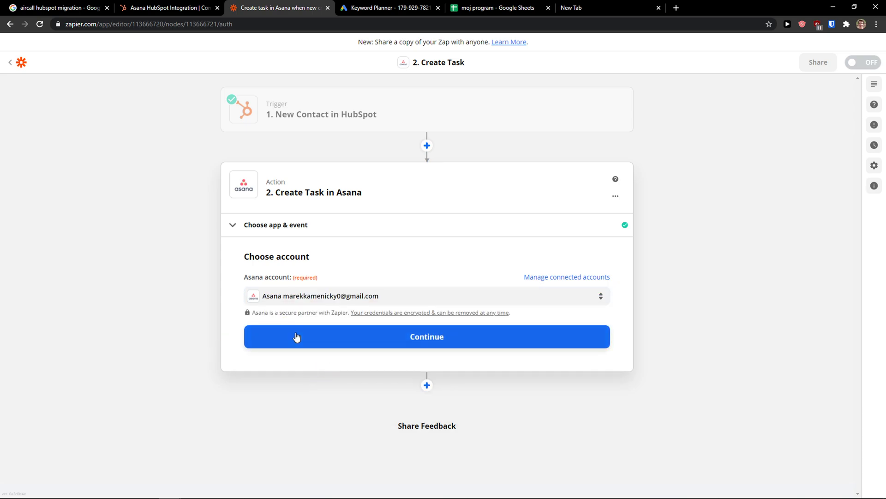
{"action": "left_click", "coordinate": [298, 337]}
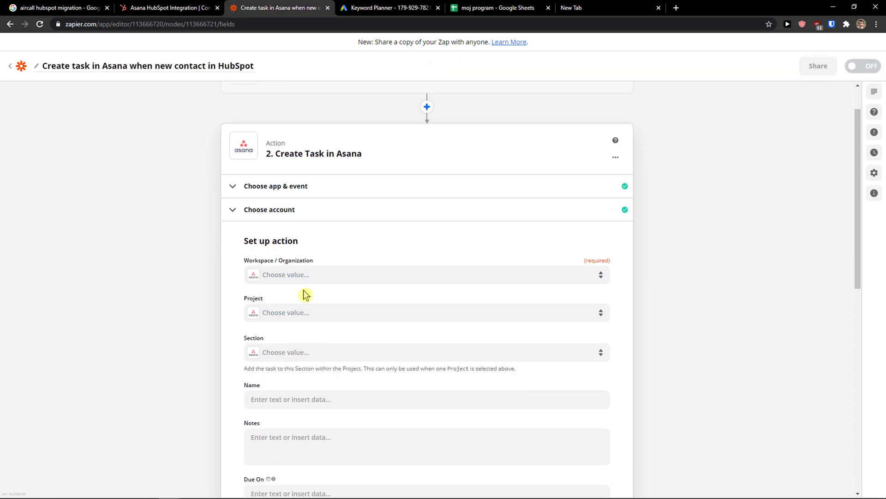
- Set the Asana workspace to Marketing1 and the project to Marketing Strategy
{"action": "left_click", "coordinate": [300, 275]}
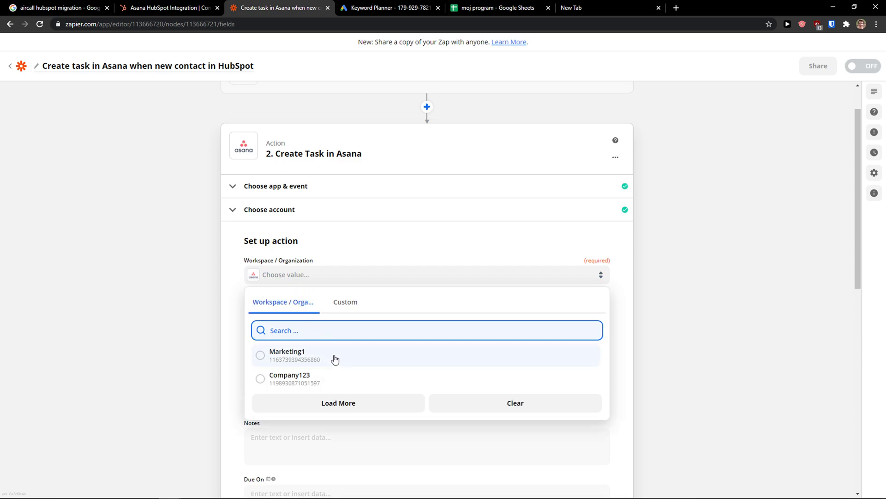
{"action": "left_click", "coordinate": [336, 361]}
{"action": "left_click", "coordinate": [295, 318]}
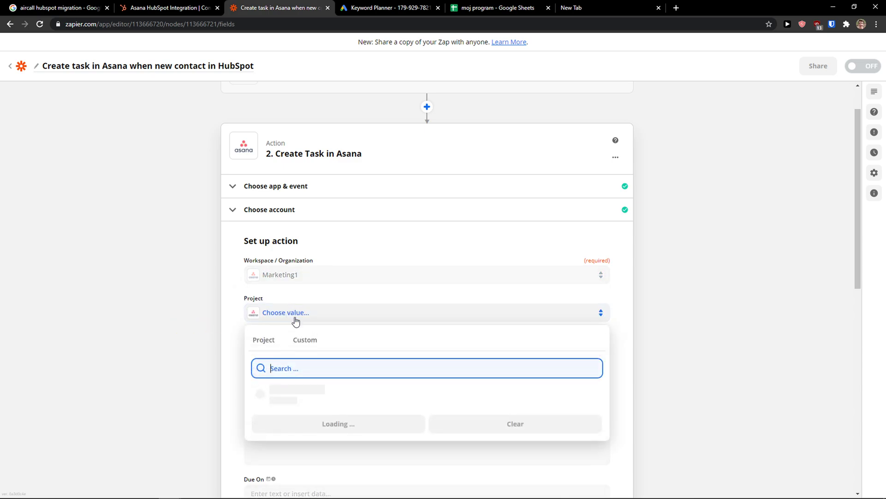
{"action": "scroll", "coordinate": [217, 370], "scroll_direction": "down", "scroll_amount": 2}
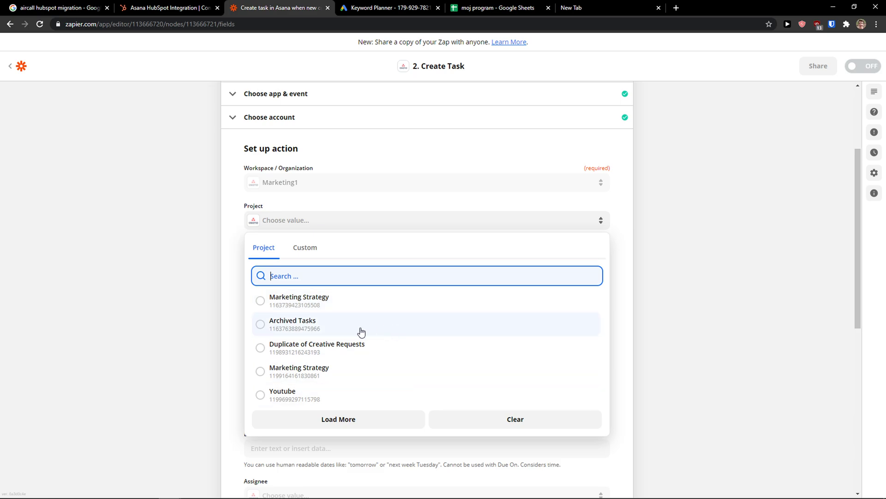
{"action": "left_click", "coordinate": [323, 305]}
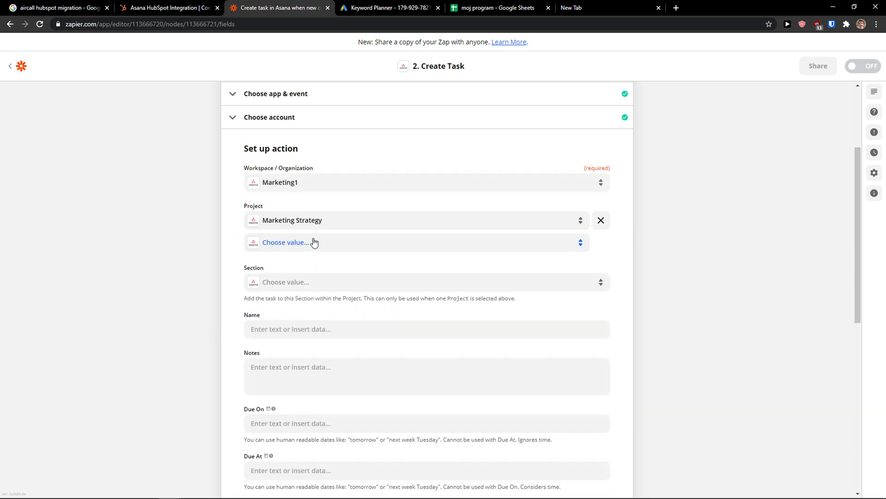
{"action": "left_click", "coordinate": [365, 248]}
{"action": "left_click", "coordinate": [351, 252]}
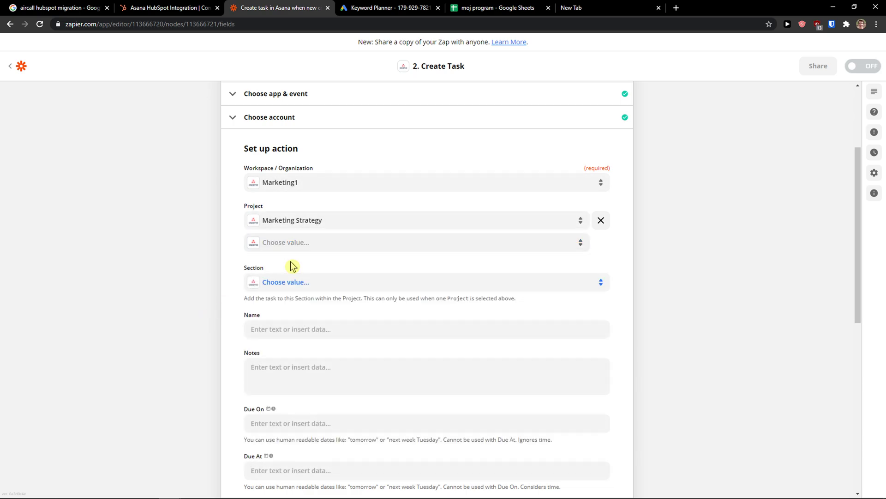
- Set the task's project section to youtube2
{"action": "left_click", "coordinate": [300, 282]}
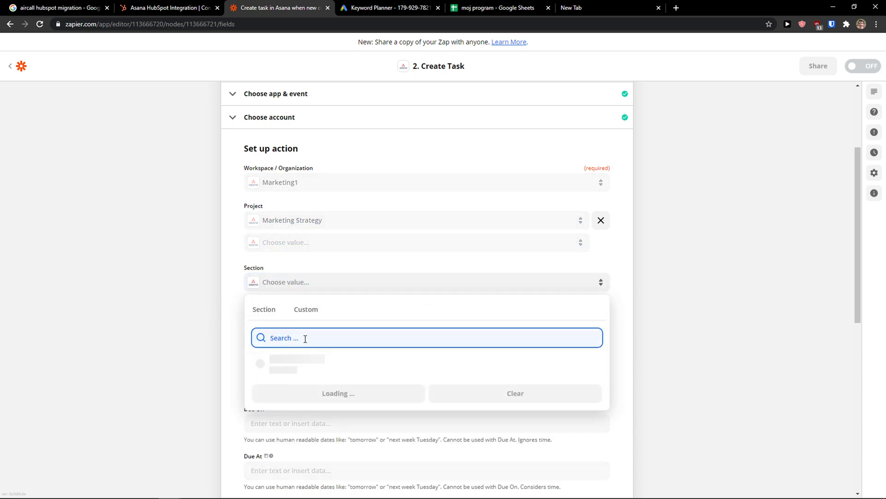
{"action": "scroll", "coordinate": [305, 340], "scroll_direction": "down", "scroll_amount": 1}
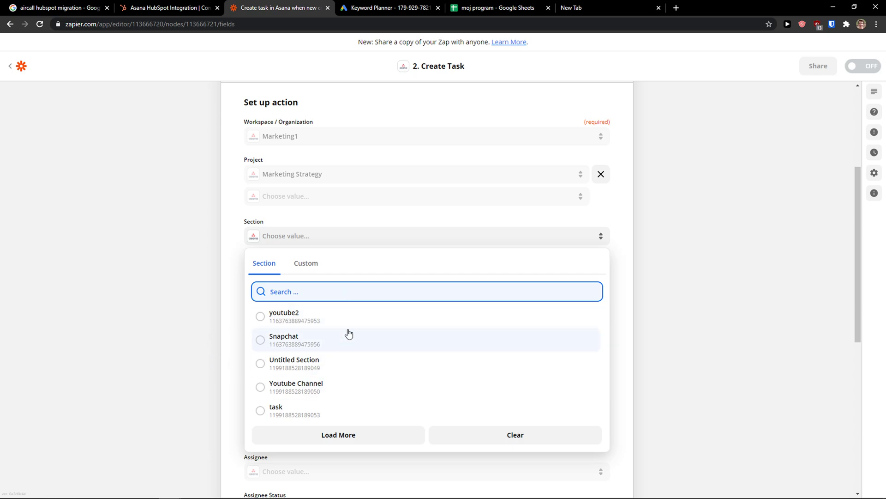
{"action": "left_click", "coordinate": [204, 344]}
{"action": "left_click", "coordinate": [330, 240]}
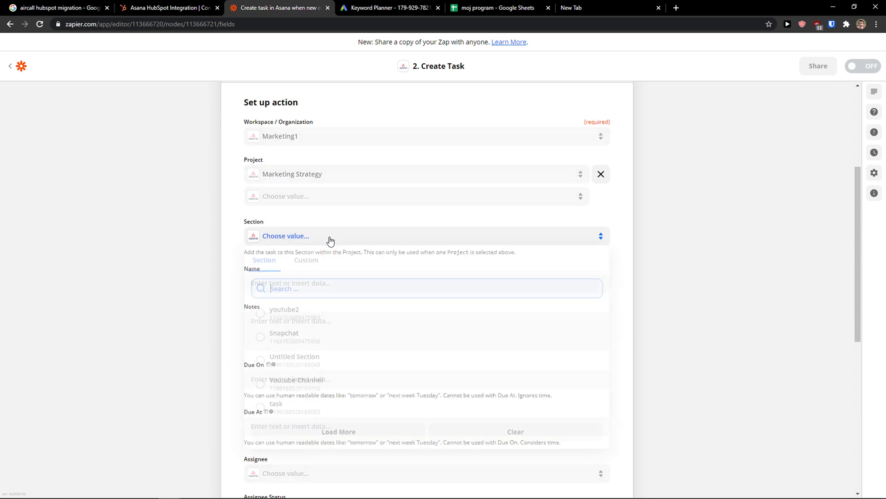
{"action": "left_click", "coordinate": [291, 314]}
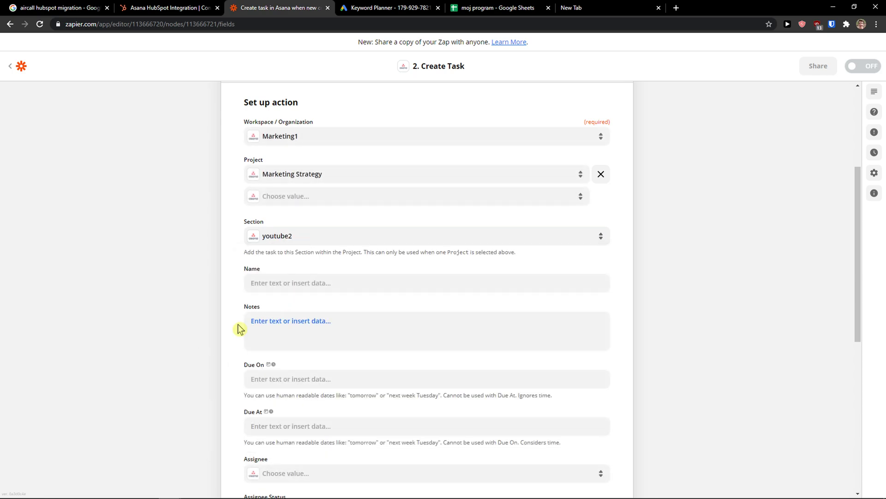
- Map the Asana task Name to the HubSpot contact's First Name
{"action": "left_click", "coordinate": [284, 283]}
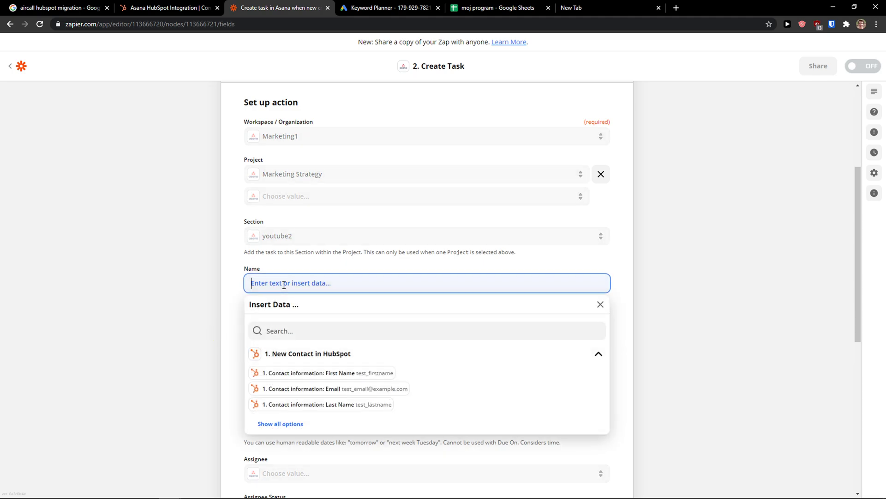
{"action": "left_click", "coordinate": [315, 373]}
{"action": "left_click", "coordinate": [210, 331]}
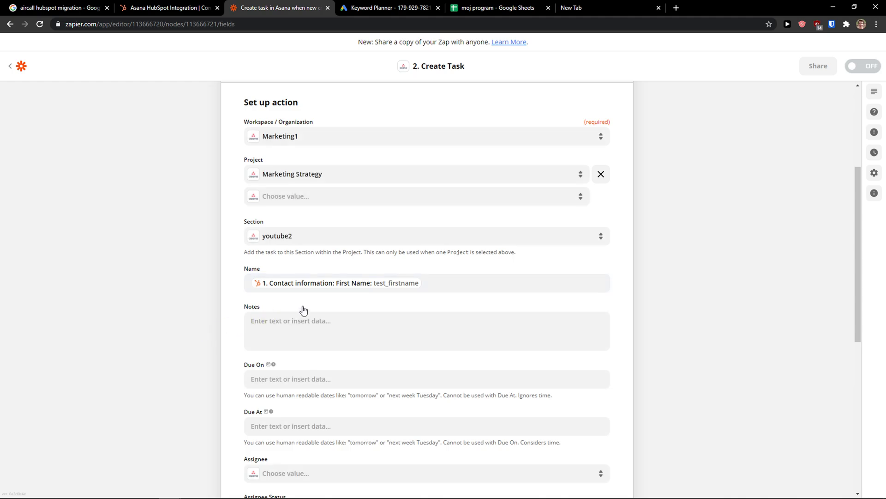
- Assign the task to a chosen assignee and submit the action setup
{"action": "scroll", "coordinate": [291, 320], "scroll_direction": "down", "scroll_amount": 1}
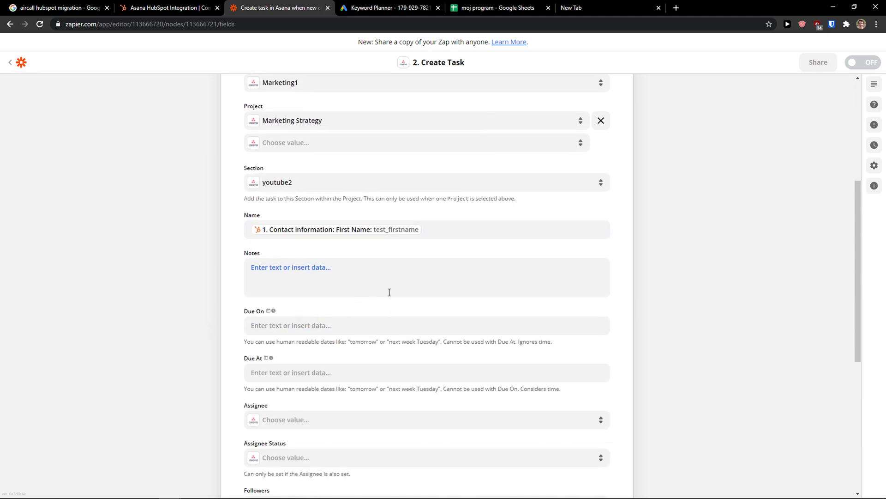
{"action": "scroll", "coordinate": [389, 292], "scroll_direction": "down", "scroll_amount": 1}
{"action": "scroll", "coordinate": [378, 328], "scroll_direction": "down", "scroll_amount": 1}
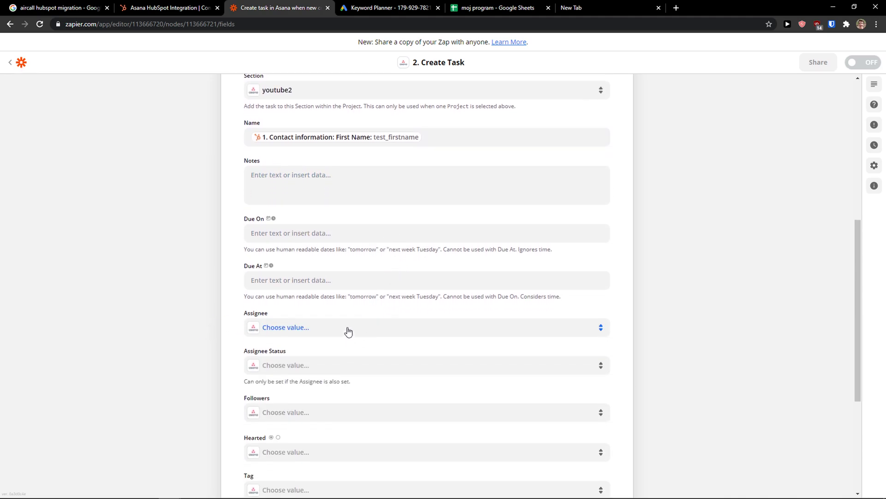
{"action": "left_click", "coordinate": [348, 331]}
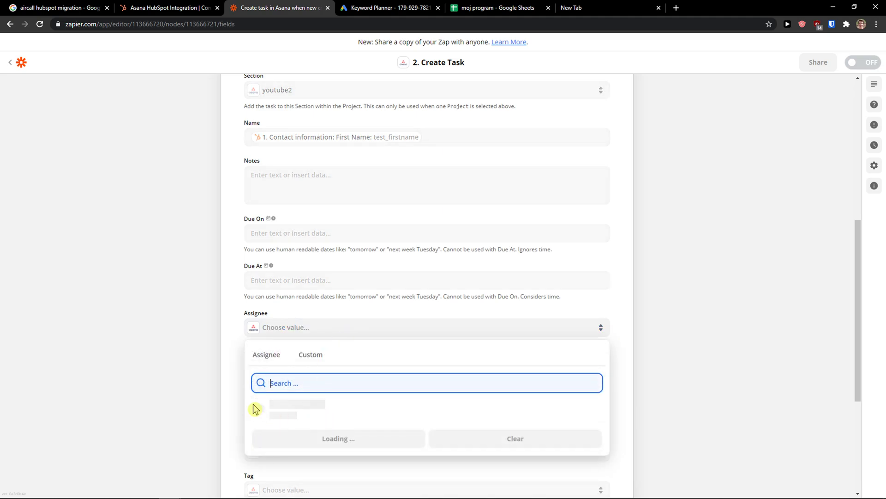
{"action": "left_click", "coordinate": [292, 410]}
{"action": "scroll", "coordinate": [199, 388], "scroll_direction": "down", "scroll_amount": 1}
{"action": "scroll", "coordinate": [199, 387], "scroll_direction": "down", "scroll_amount": 3}
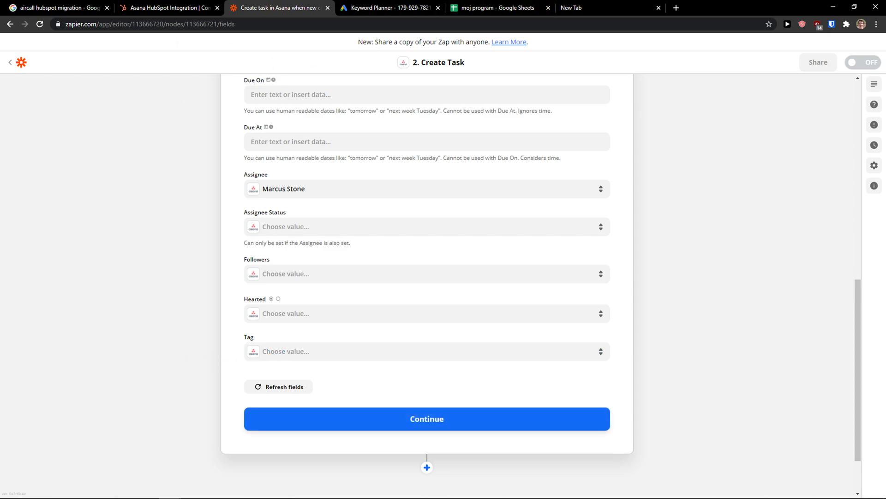
{"action": "scroll", "coordinate": [462, 322], "scroll_direction": "down", "scroll_amount": 1}
{"action": "scroll", "coordinate": [344, 344], "scroll_direction": "up", "scroll_amount": 10}
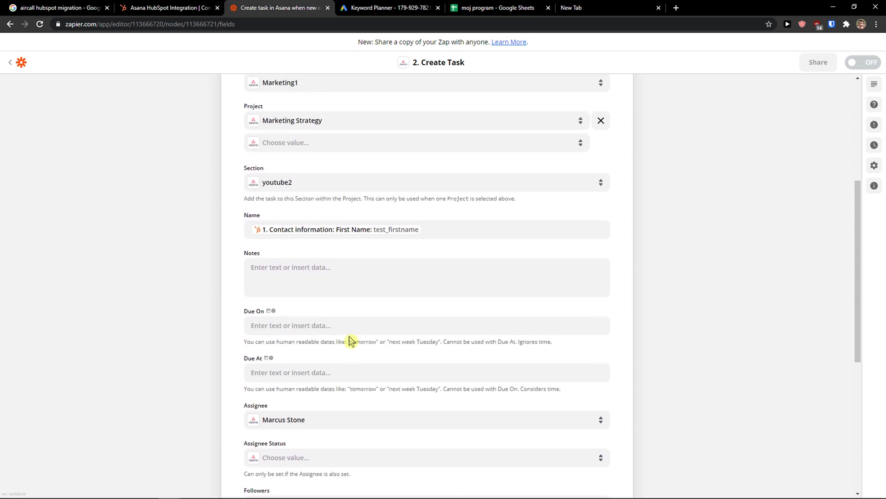
{"action": "scroll", "coordinate": [326, 283], "scroll_direction": "down", "scroll_amount": 12}
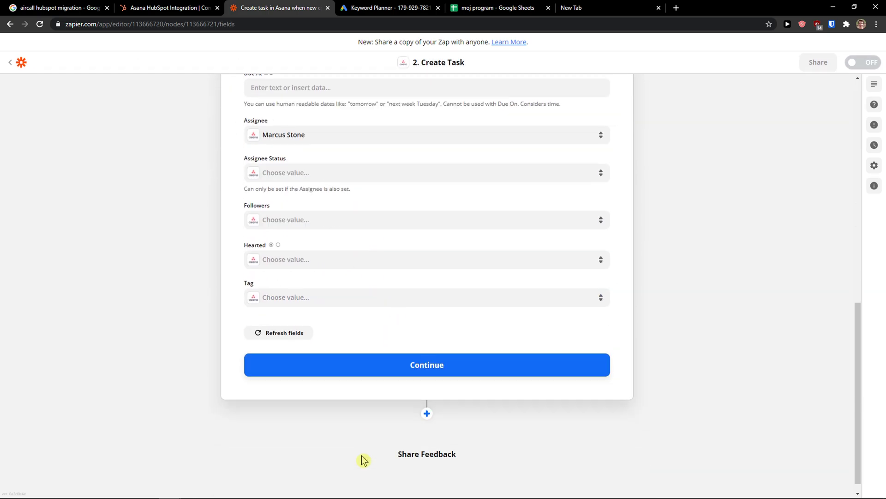
{"action": "left_click", "coordinate": [363, 348]}
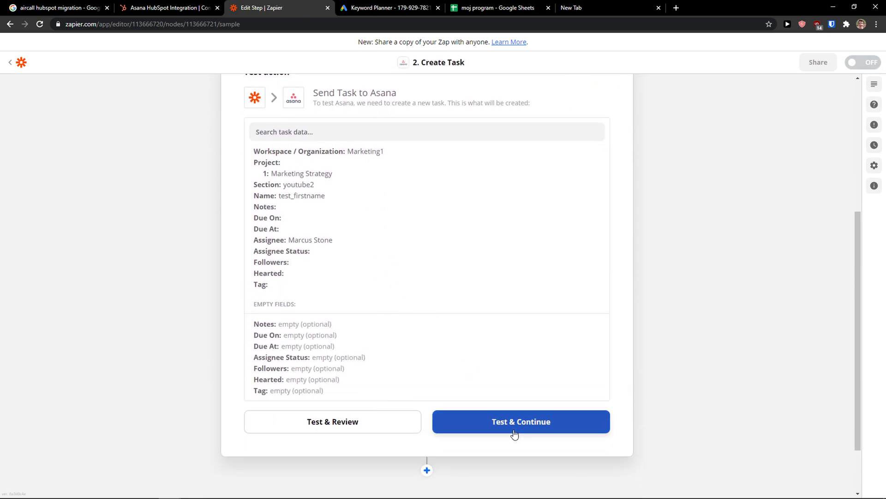
- Test the action, sending task test_firstname to Asana's Marketing Strategy project successfully
{"action": "left_click", "coordinate": [515, 433]}
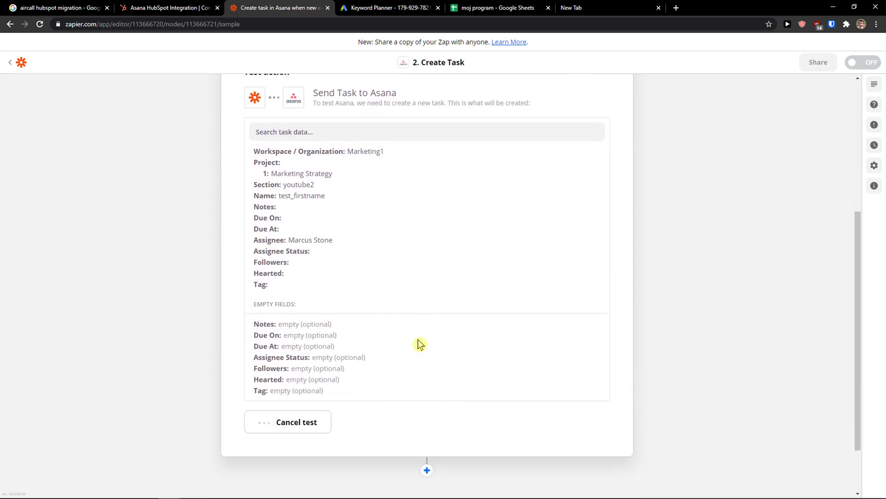
{"action": "scroll", "coordinate": [409, 321], "scroll_direction": "down", "scroll_amount": 1}
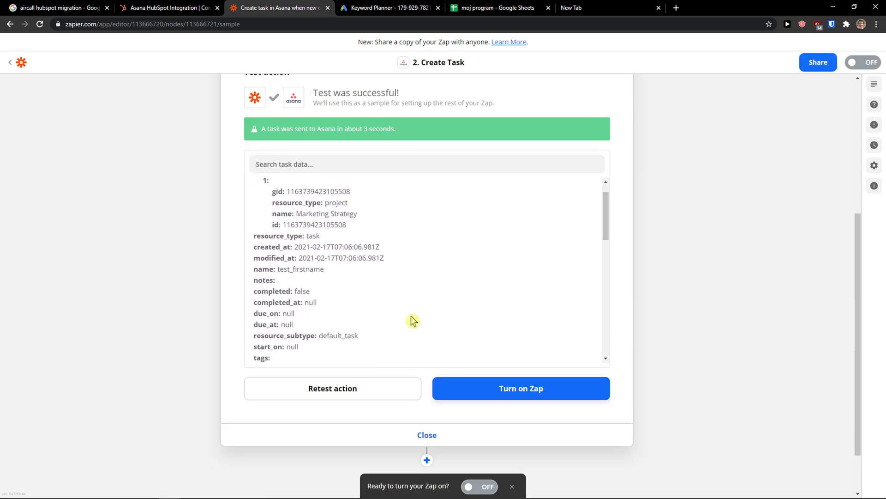
{"action": "scroll", "coordinate": [410, 320], "scroll_direction": "up", "scroll_amount": 1}
{"action": "scroll", "coordinate": [697, 332], "scroll_direction": "up", "scroll_amount": 4}
{"action": "scroll", "coordinate": [686, 333], "scroll_direction": "down", "scroll_amount": 5}
{"action": "scroll", "coordinate": [686, 332], "scroll_direction": "up", "scroll_amount": 3}
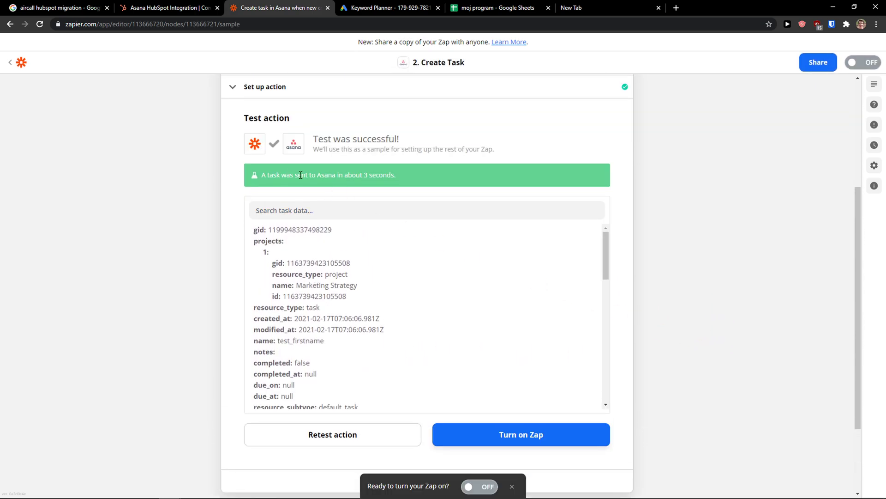